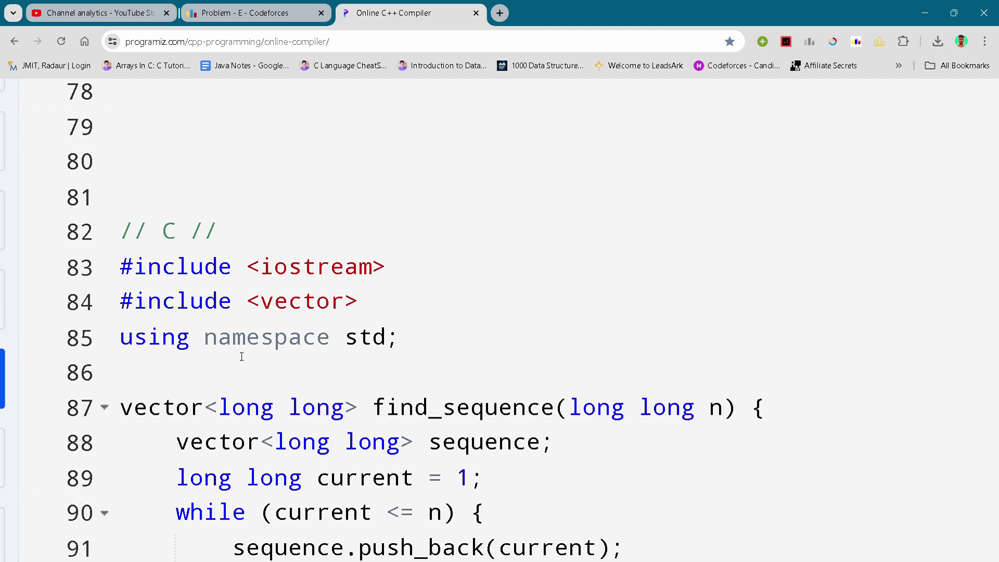
{"action": "left_click", "coordinate": [294, 343]}
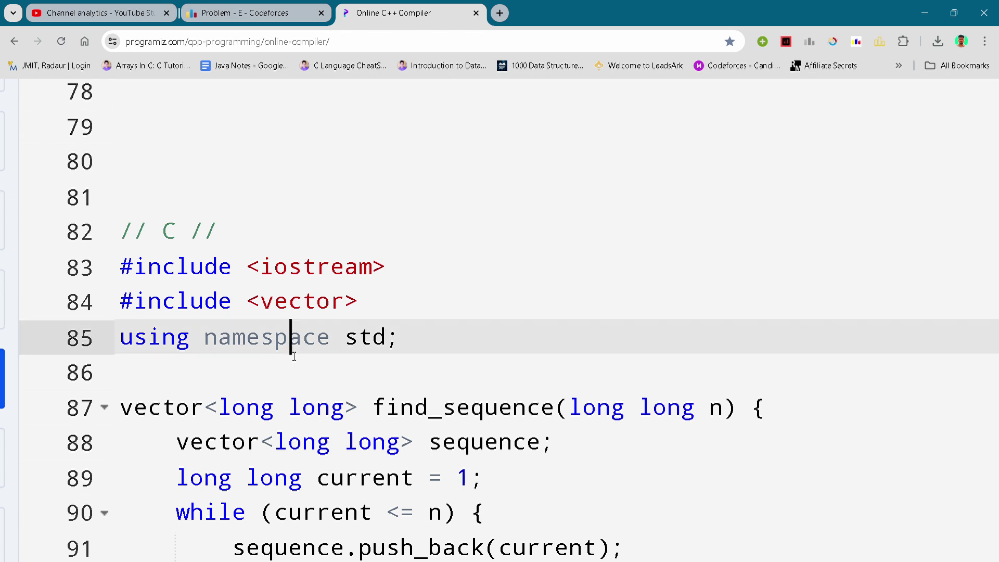
{"action": "scroll", "coordinate": [294, 355], "scroll_direction": "down", "scroll_amount": 1}
{"action": "scroll", "coordinate": [294, 355], "scroll_direction": "down", "scroll_amount": 2}
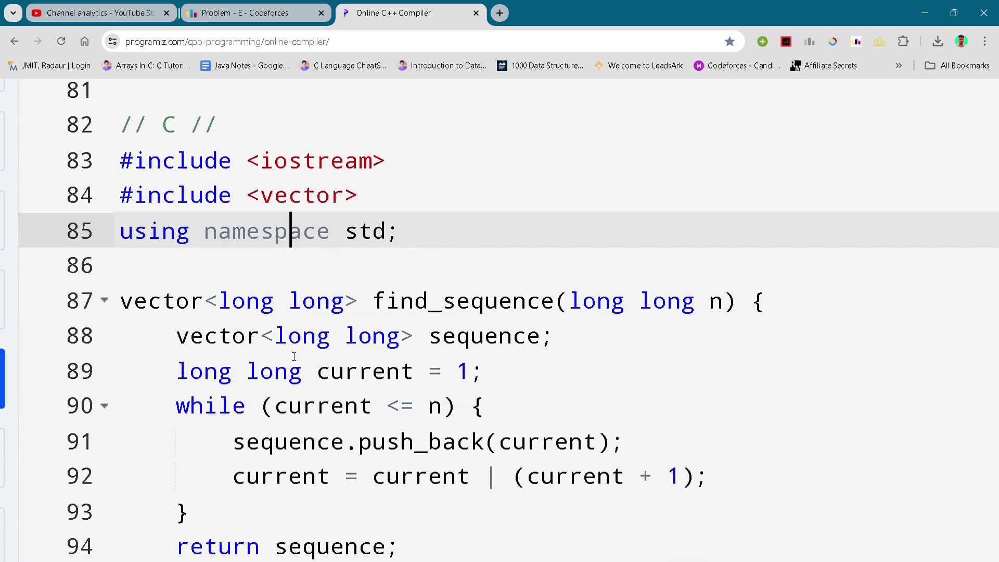
{"action": "left_click", "coordinate": [295, 343]}
{"action": "scroll", "coordinate": [294, 356], "scroll_direction": "down", "scroll_amount": 2}
{"action": "left_click", "coordinate": [295, 343]}
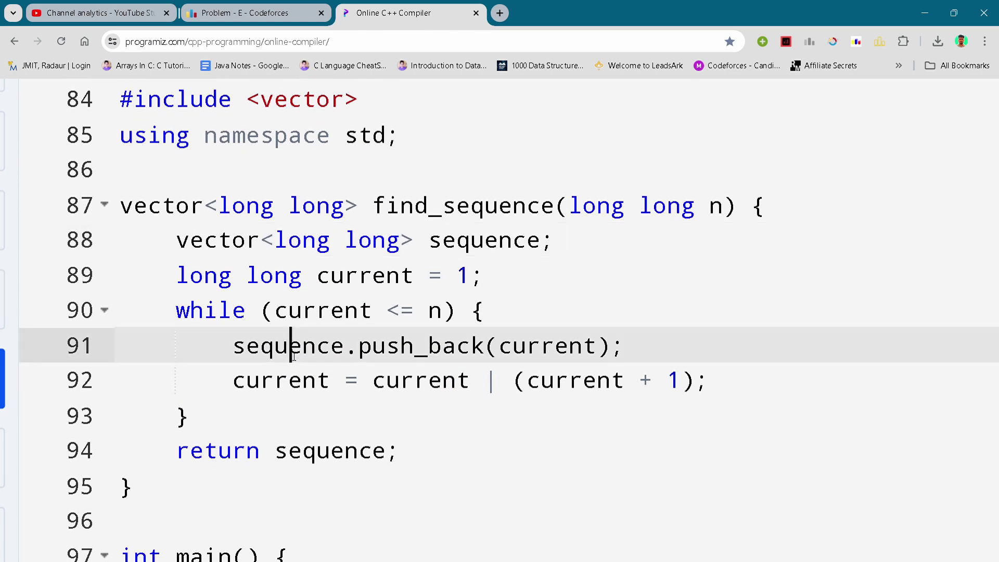
{"action": "scroll", "coordinate": [295, 355], "scroll_direction": "down", "scroll_amount": 2}
{"action": "left_click", "coordinate": [550, 287]}
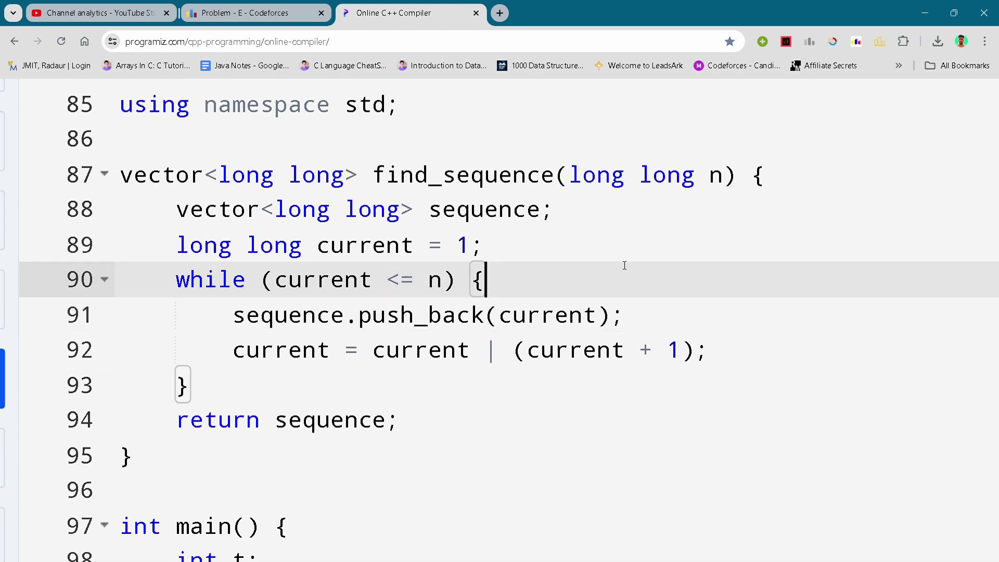
{"action": "key", "text": "Up"}
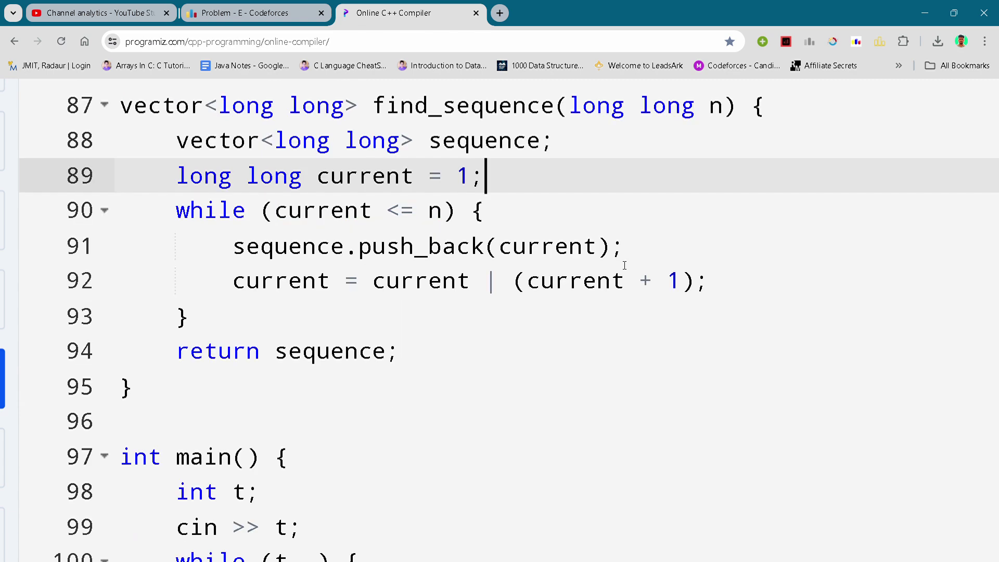
{"action": "key", "text": "Down"}
{"action": "key", "text": "Down"}
{"action": "key", "text": "Down"}
{"action": "key", "text": "Down"}
{"action": "scroll", "coordinate": [544, 306], "scroll_direction": "down", "scroll_amount": 2}
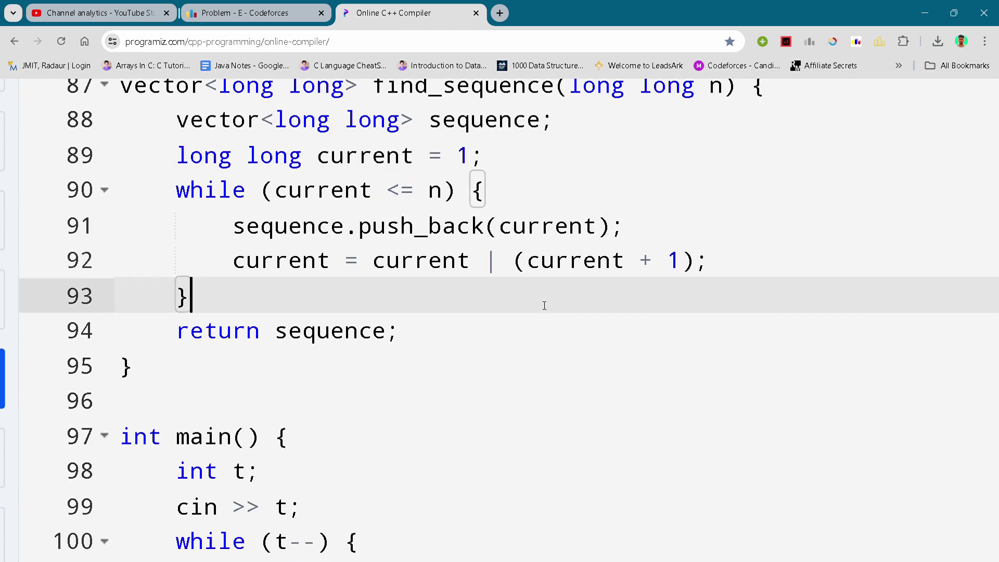
{"action": "left_click", "coordinate": [348, 363]}
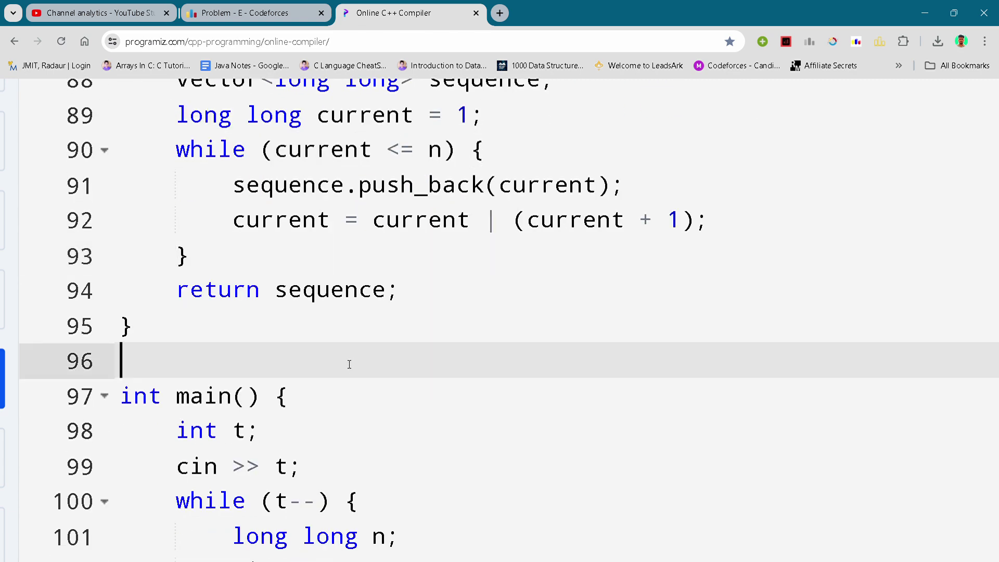
{"action": "scroll", "coordinate": [349, 364], "scroll_direction": "down", "scroll_amount": 2}
{"action": "left_click", "coordinate": [349, 364]}
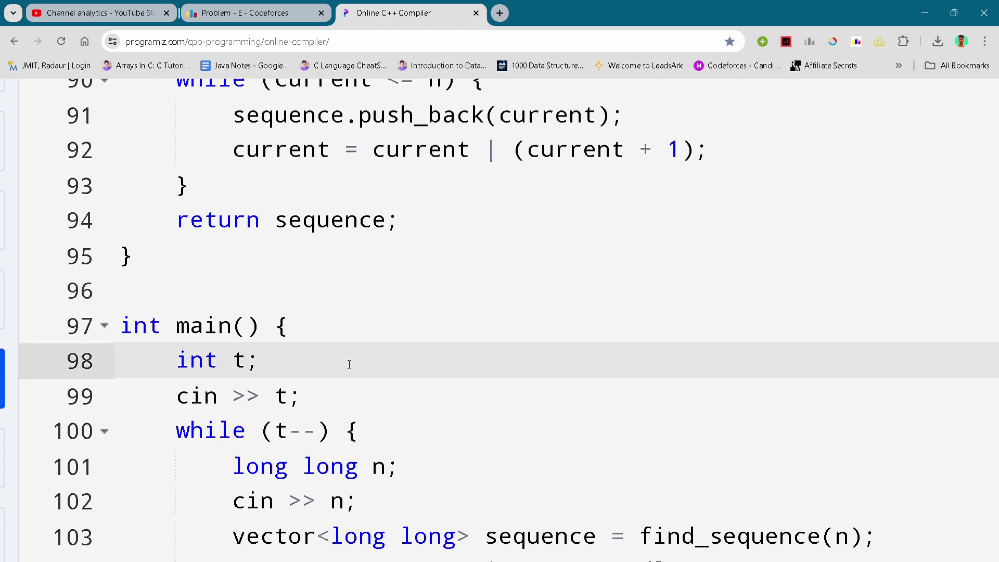
{"action": "scroll", "coordinate": [348, 364], "scroll_direction": "down", "scroll_amount": 2}
{"action": "left_click", "coordinate": [386, 407]}
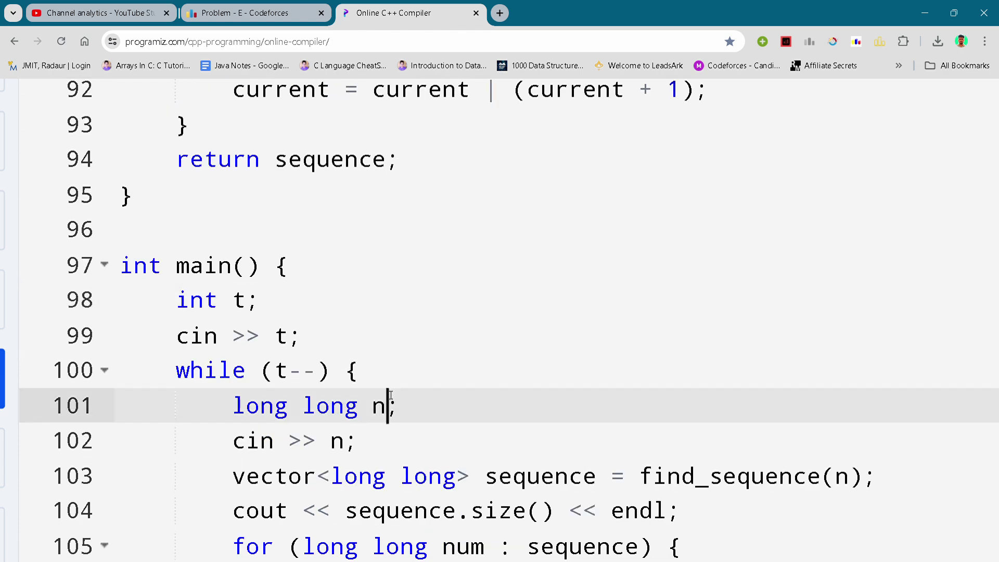
{"action": "scroll", "coordinate": [390, 396], "scroll_direction": "down", "scroll_amount": 1}
{"action": "scroll", "coordinate": [390, 397], "scroll_direction": "down", "scroll_amount": 1}
{"action": "left_click", "coordinate": [390, 396]}
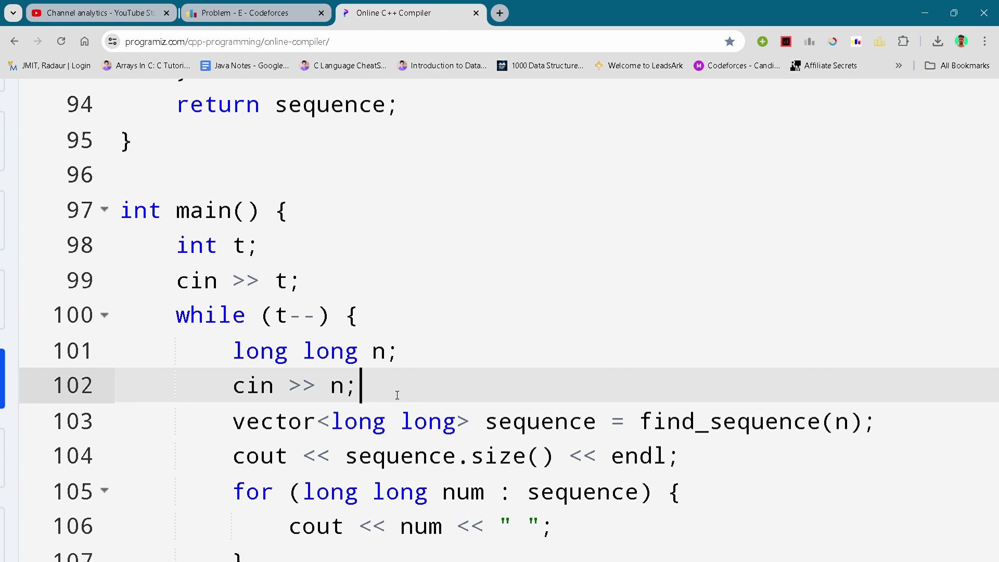
{"action": "scroll", "coordinate": [395, 397], "scroll_direction": "down", "scroll_amount": 1}
{"action": "scroll", "coordinate": [396, 396], "scroll_direction": "down", "scroll_amount": 1}
{"action": "left_click", "coordinate": [429, 448]}
{"action": "scroll", "coordinate": [440, 467], "scroll_direction": "down", "scroll_amount": 1}
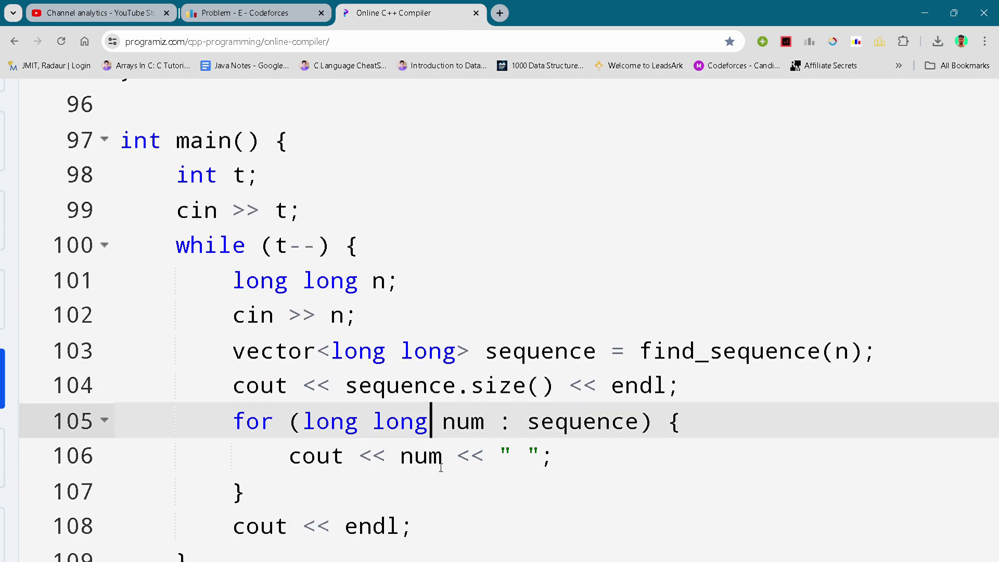
{"action": "scroll", "coordinate": [441, 466], "scroll_direction": "down", "scroll_amount": 1}
{"action": "left_click", "coordinate": [440, 466]}
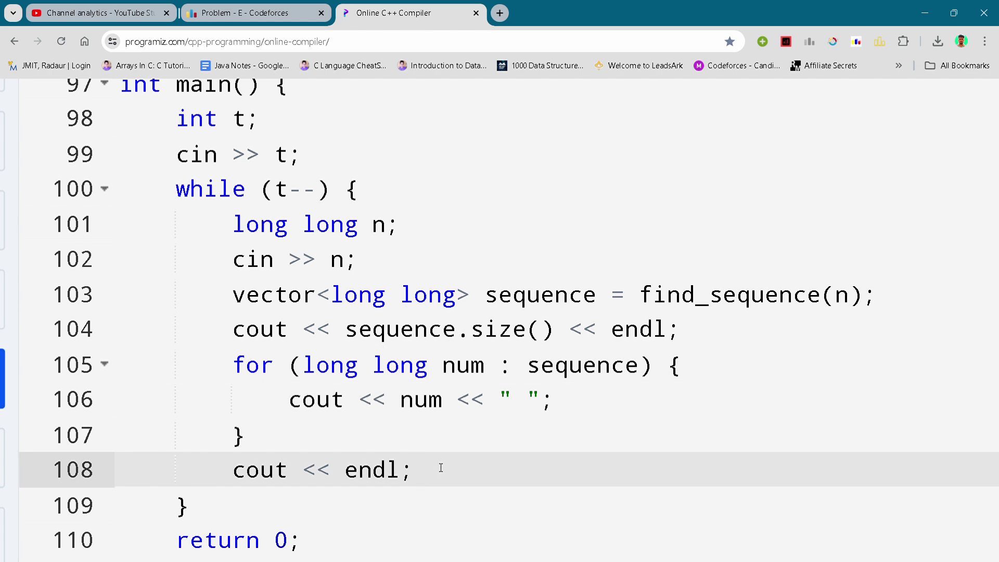
{"action": "scroll", "coordinate": [441, 467], "scroll_direction": "down", "scroll_amount": 1}
{"action": "scroll", "coordinate": [441, 467], "scroll_direction": "down", "scroll_amount": 1}
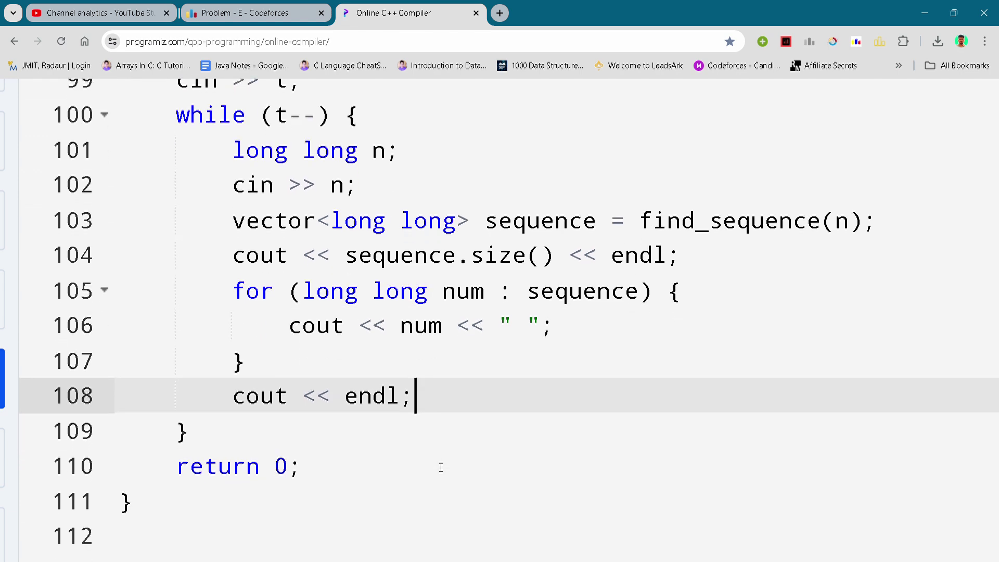